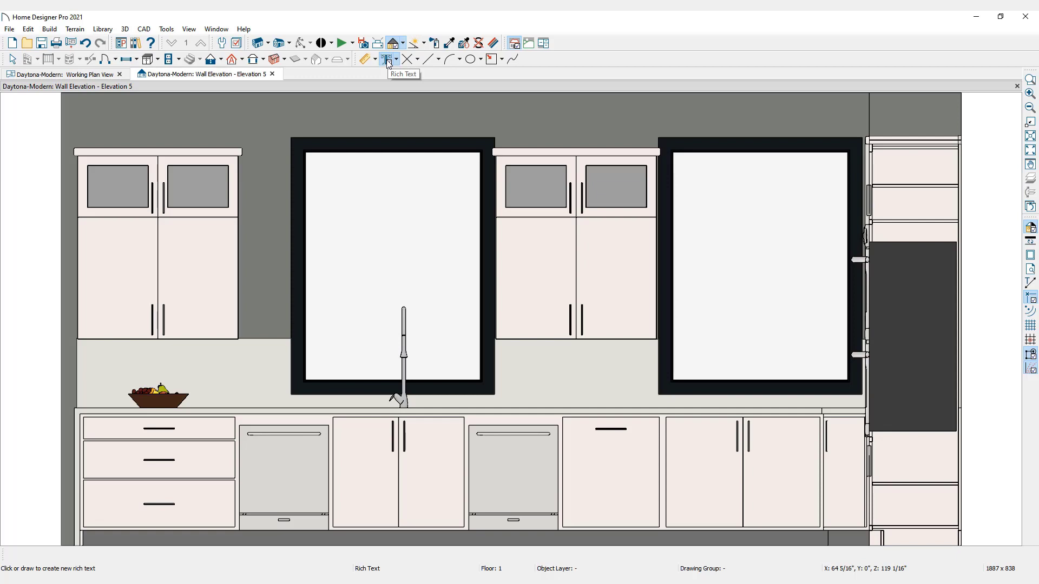
Place a rich text box on the elevation and type the label 'Fixed Glass'
key("space")
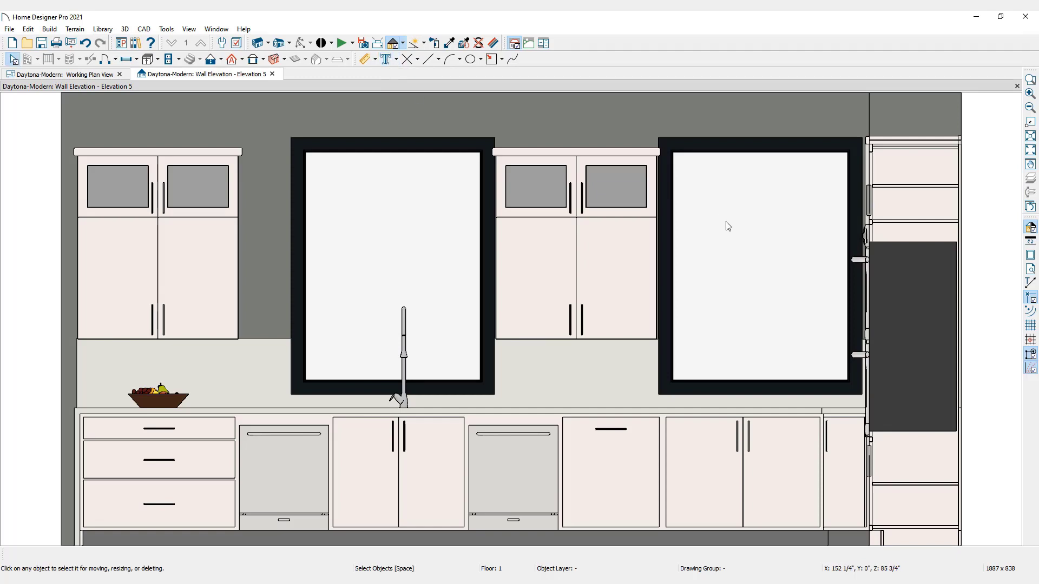
key("space")
left_click(703, 240)
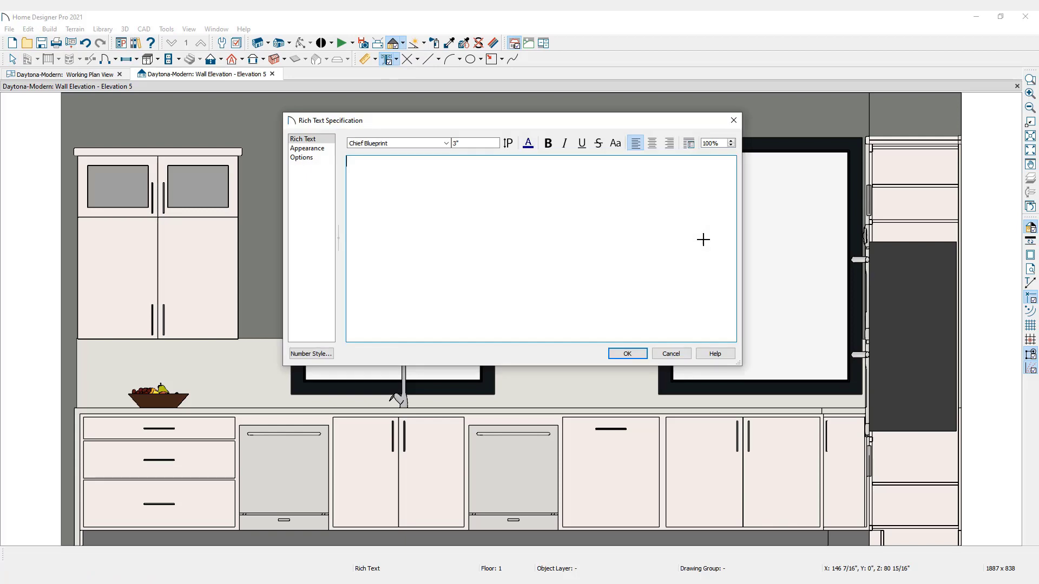
type("Fixed Glass")
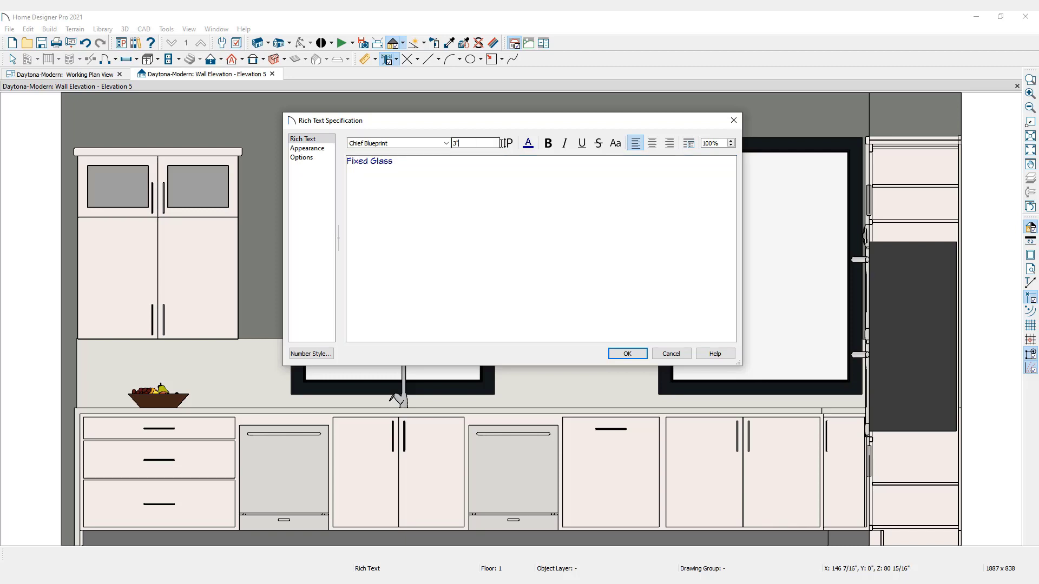
left_click(689, 144)
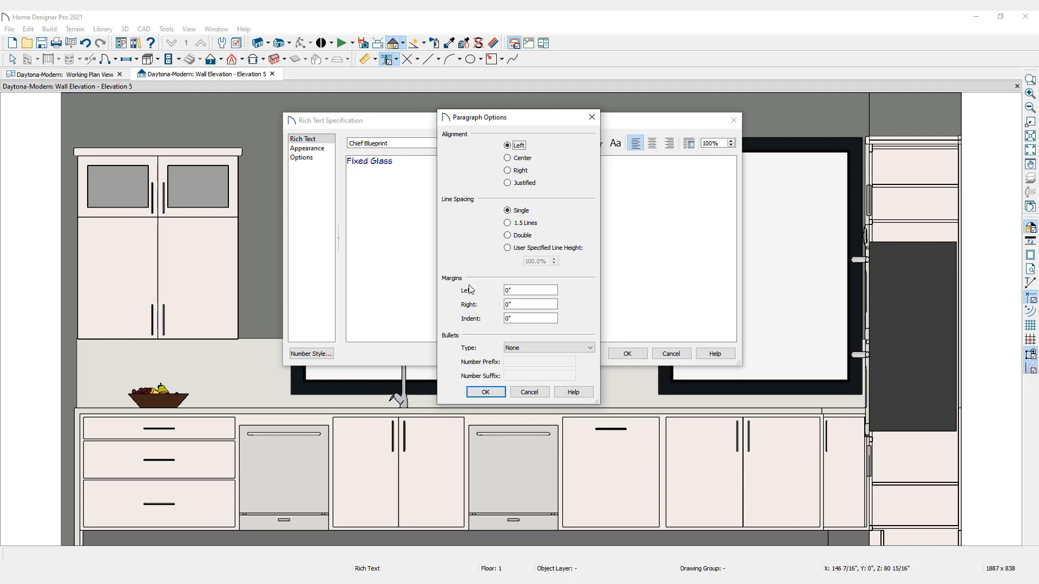
key("Return")
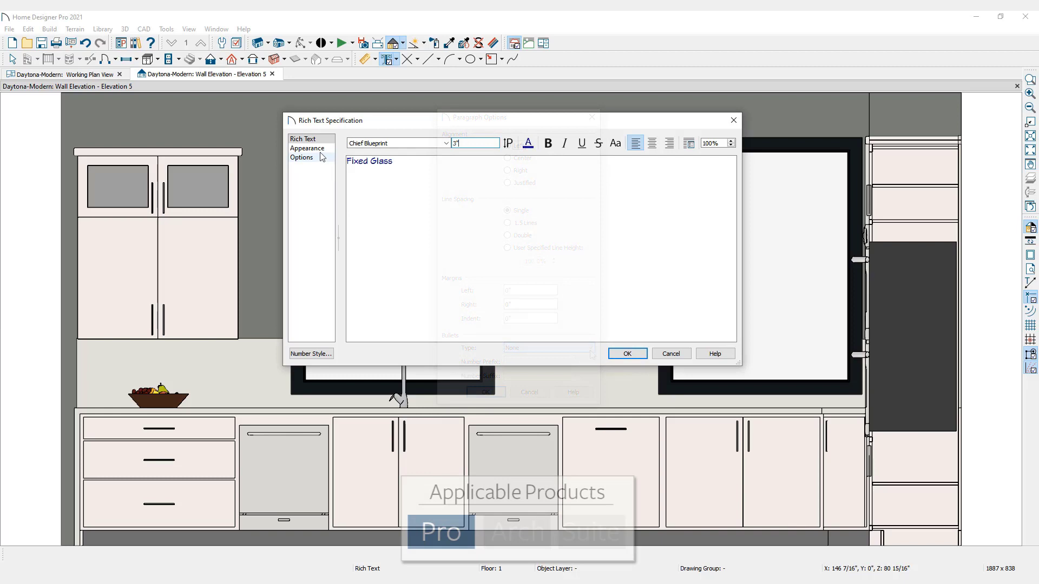
Leave the Fixed Glass label with no border or fill and place it on the right-hand window
left_click(306, 148)
left_click(349, 139)
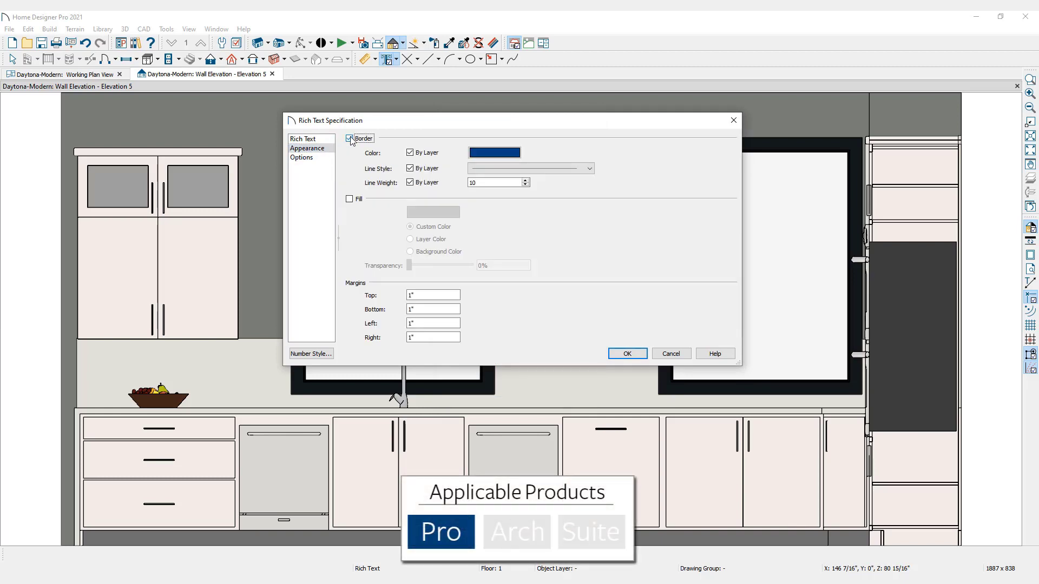
left_click(349, 139)
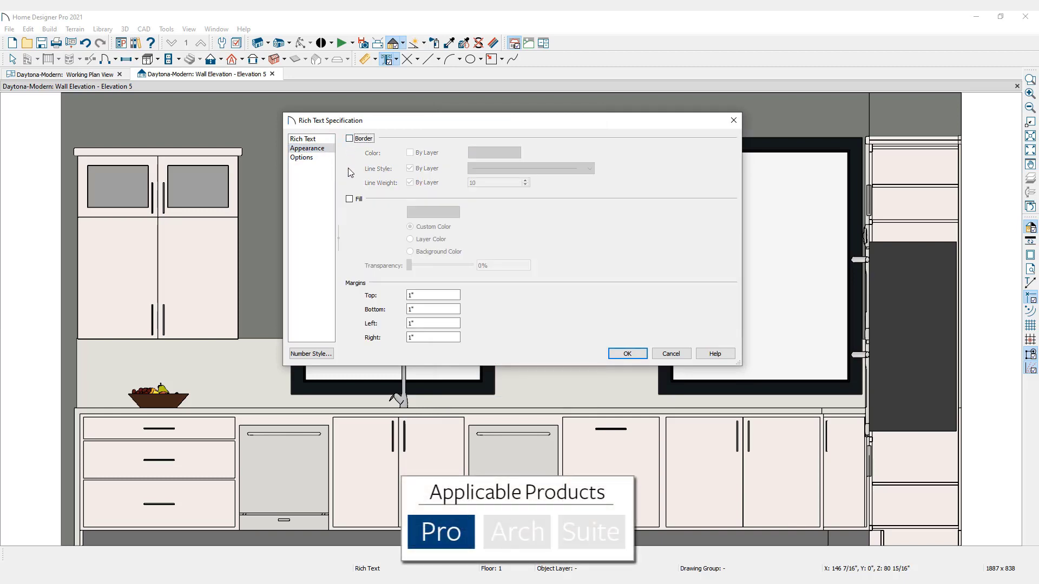
left_click(349, 200)
left_click(349, 200)
left_click(302, 158)
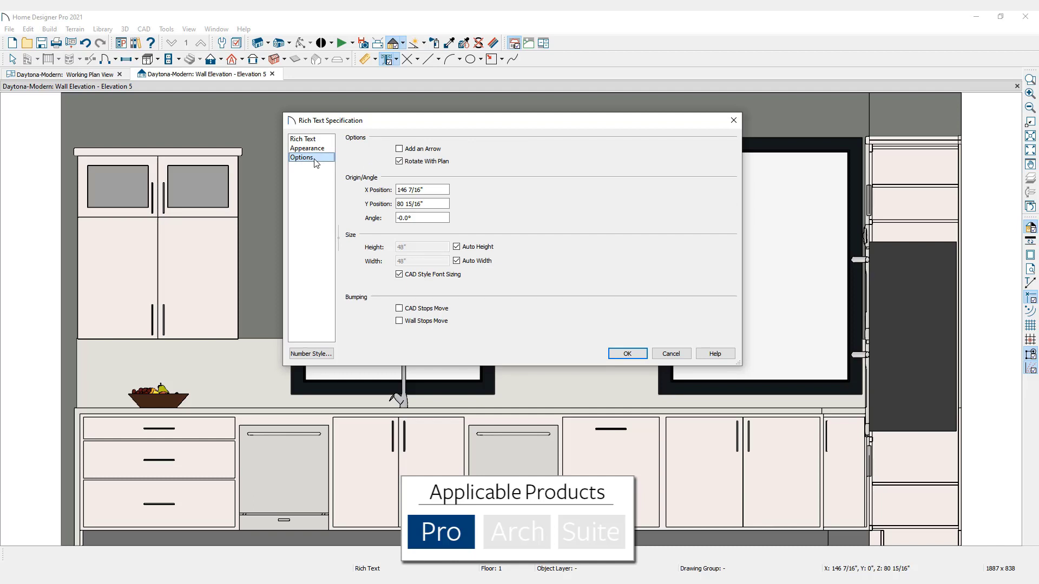
left_click(619, 356)
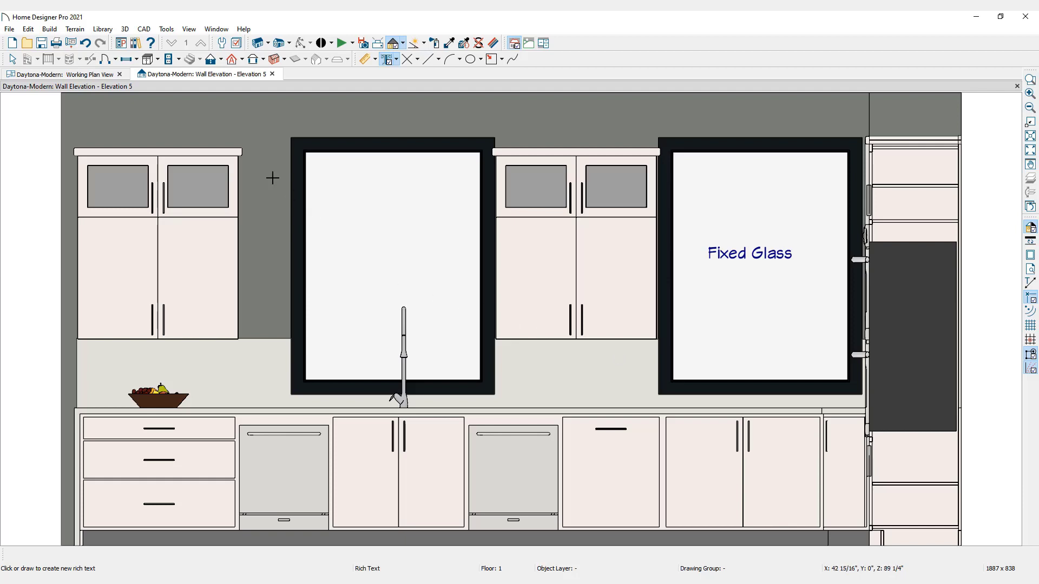
In Default Settings, set the Rich Text defaults to Chief Blueprint font at 3" size
left_click(27, 30)
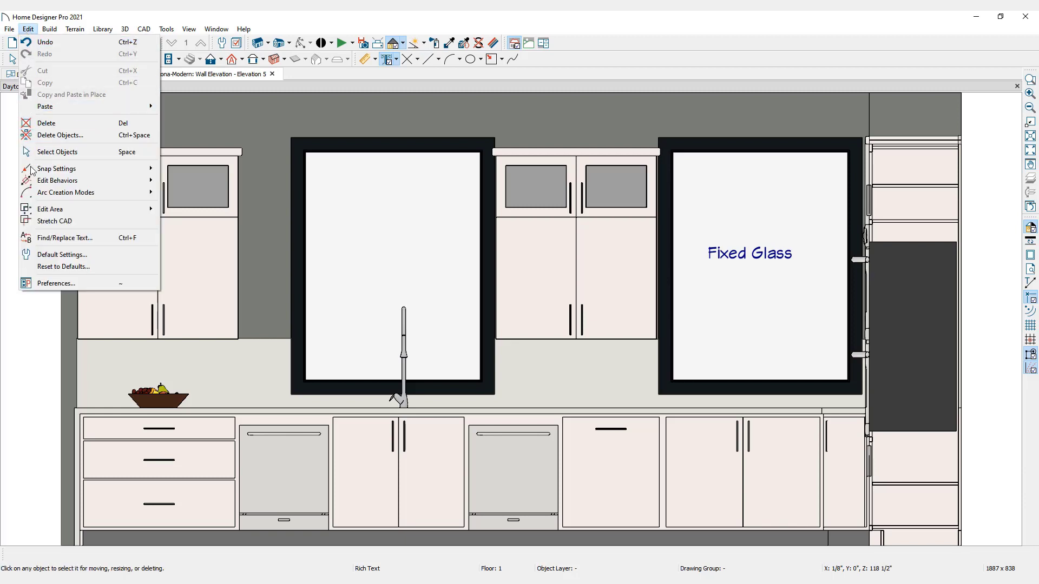
left_click(95, 254)
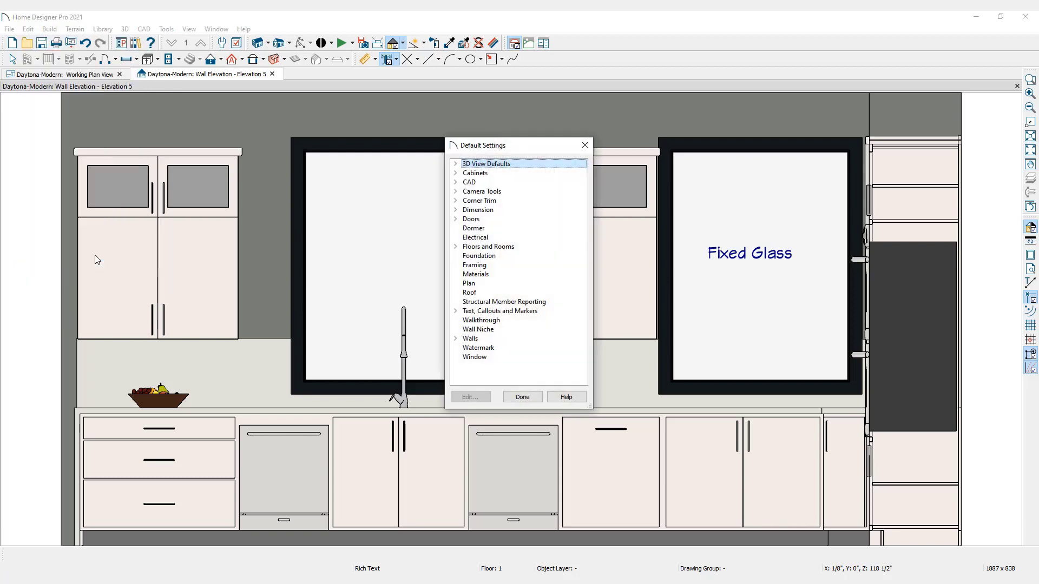
left_click(458, 312)
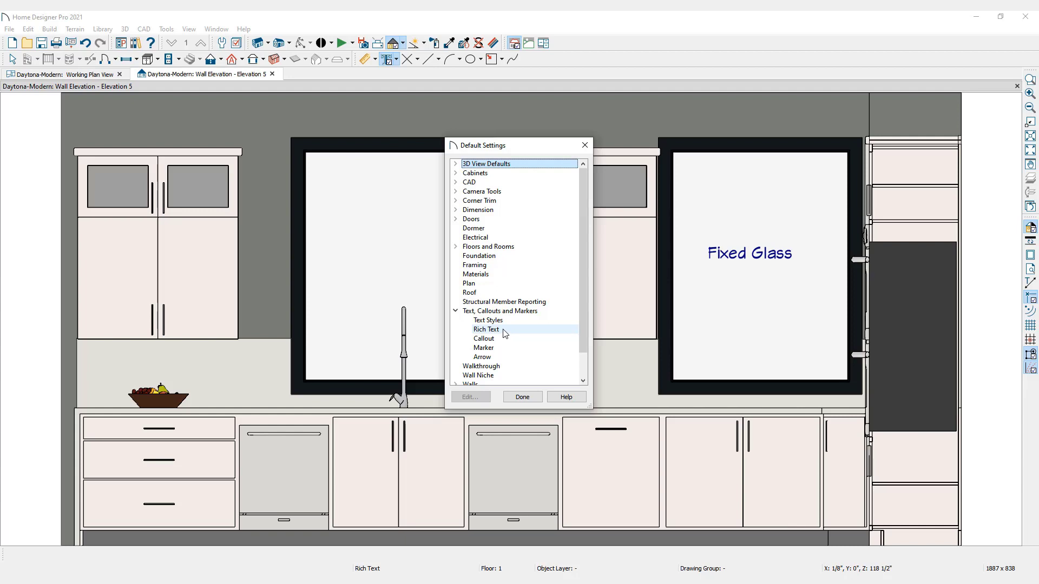
left_click(487, 330)
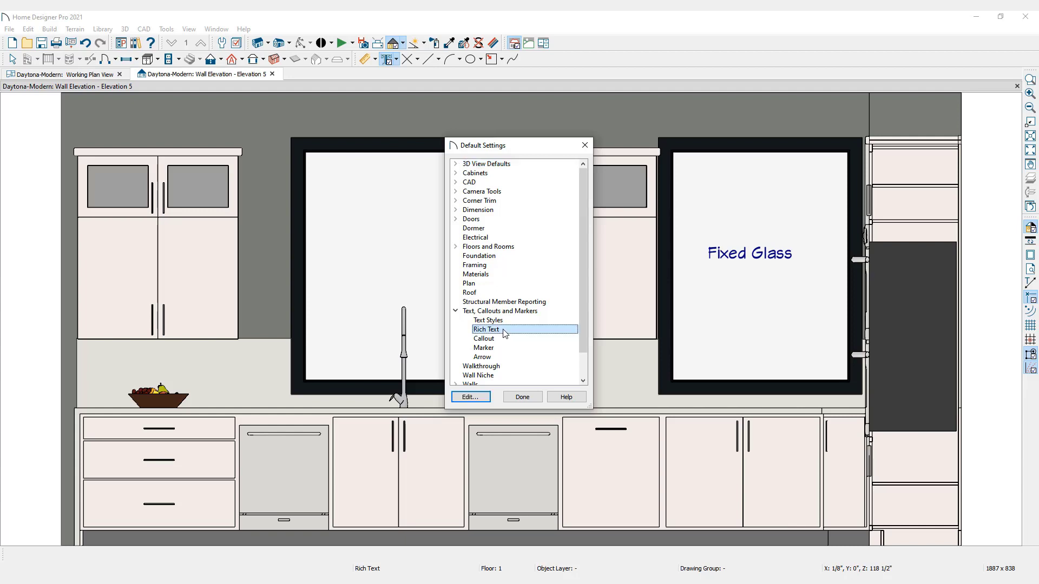
left_click(485, 398)
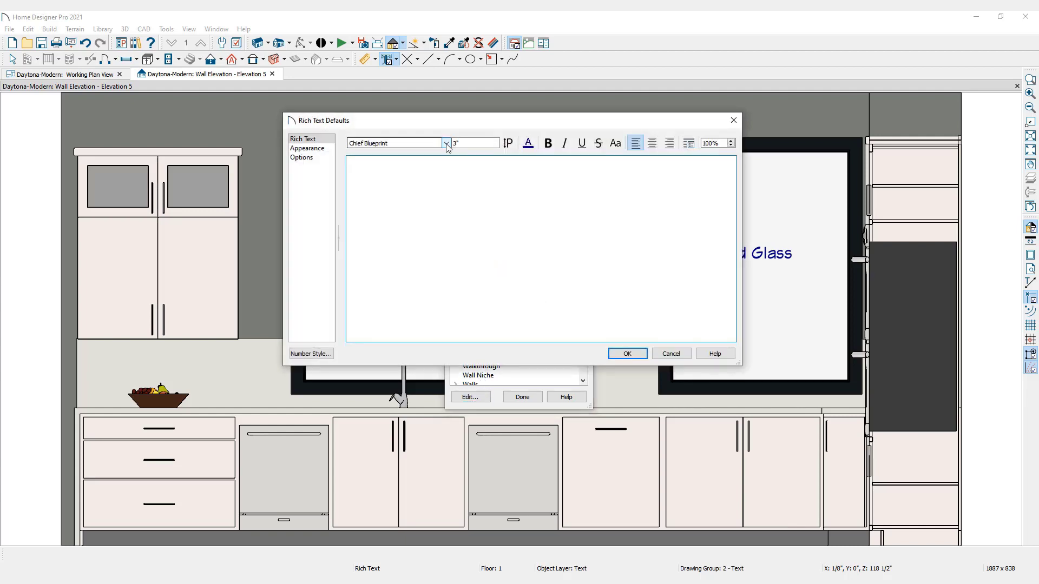
left_click(446, 143)
left_click(414, 247)
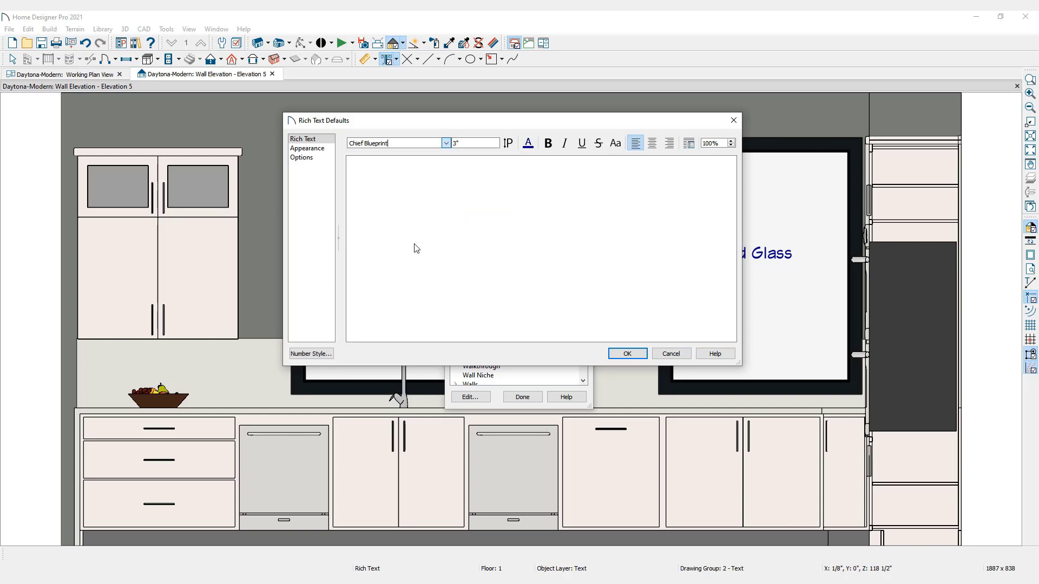
key("Tab")
type("3")
key("Tab")
left_click(615, 353)
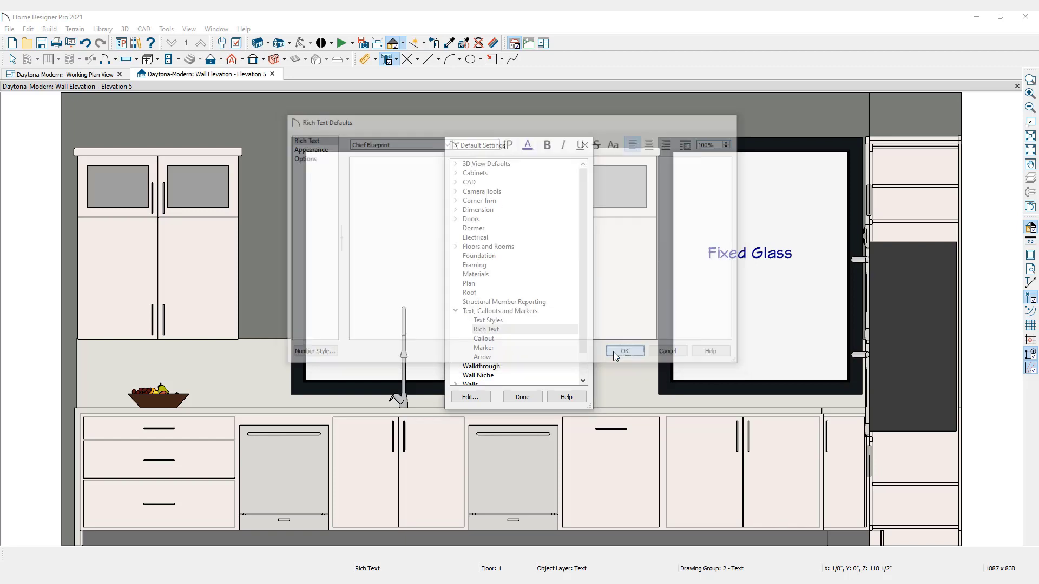
left_click(523, 397)
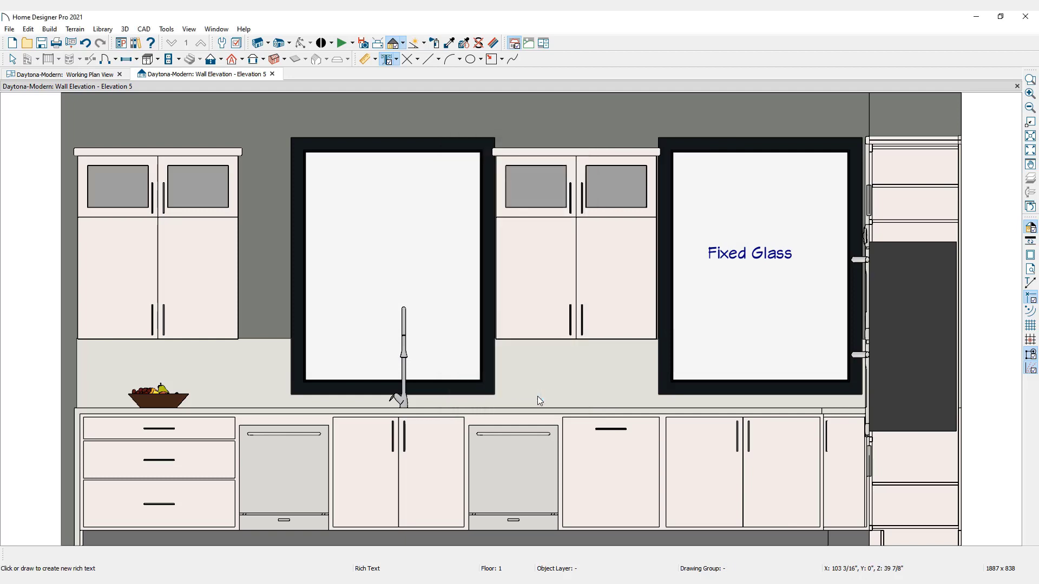
key("space")
left_click(723, 258)
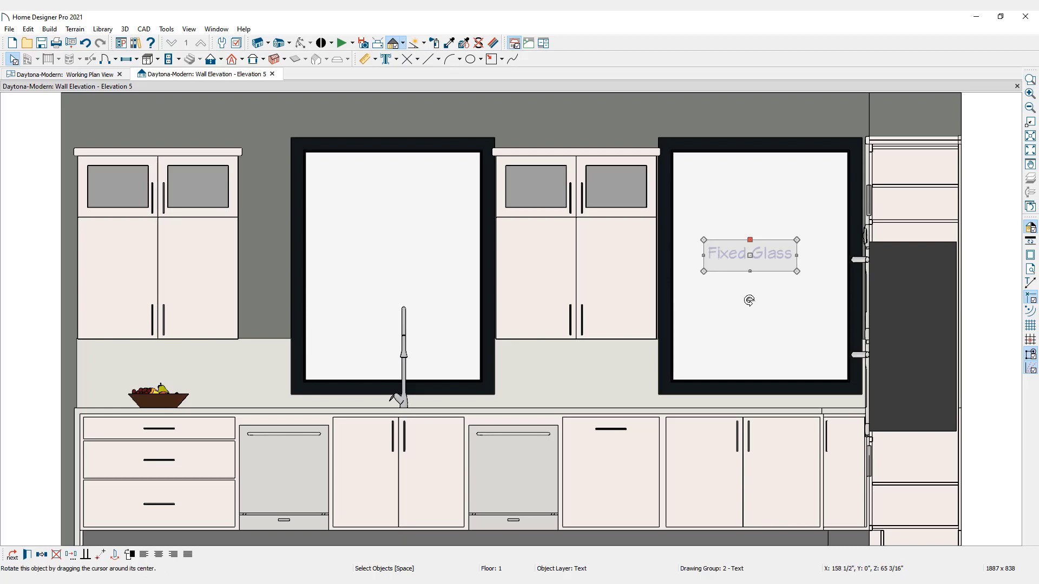
key("Escape")
scroll(712, 311, "down", 3)
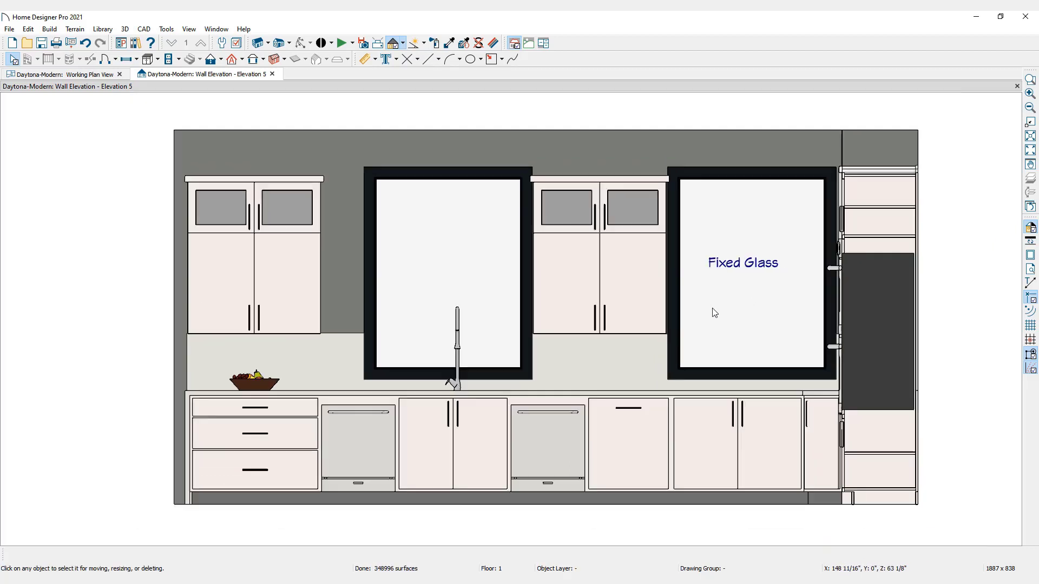
scroll(715, 313, "up", 4)
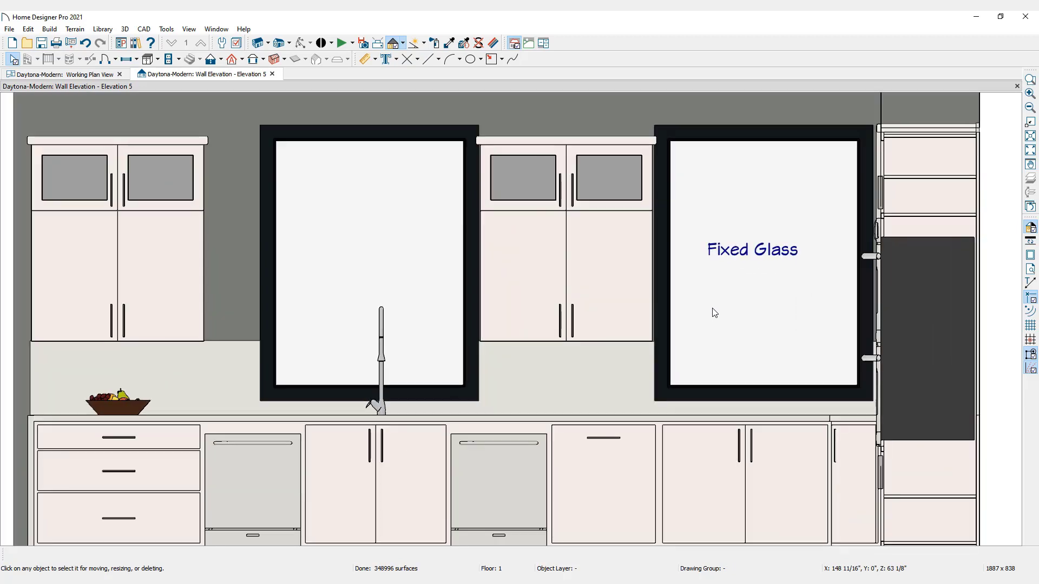
scroll(714, 313, "down", 1)
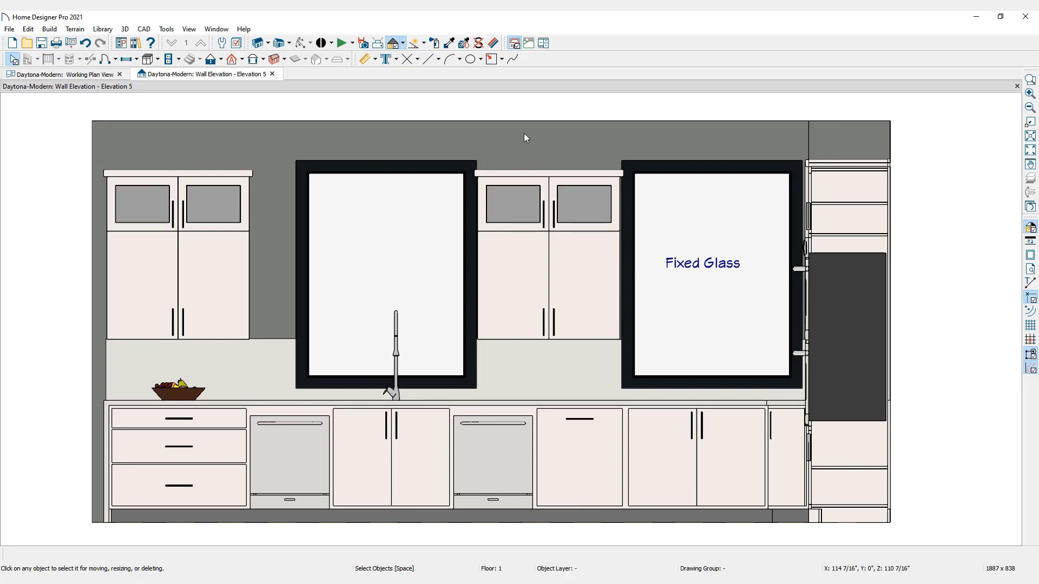
Start a Text with Arrow note by the faucet reading 'Kohler Faucet Model No. K-596-BL'
left_click(396, 60)
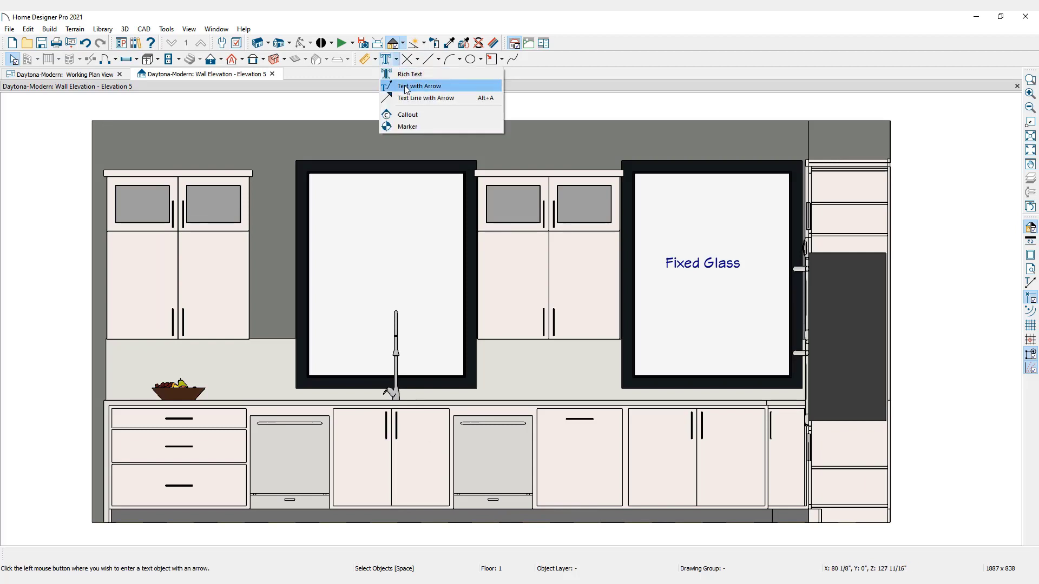
left_click(459, 88)
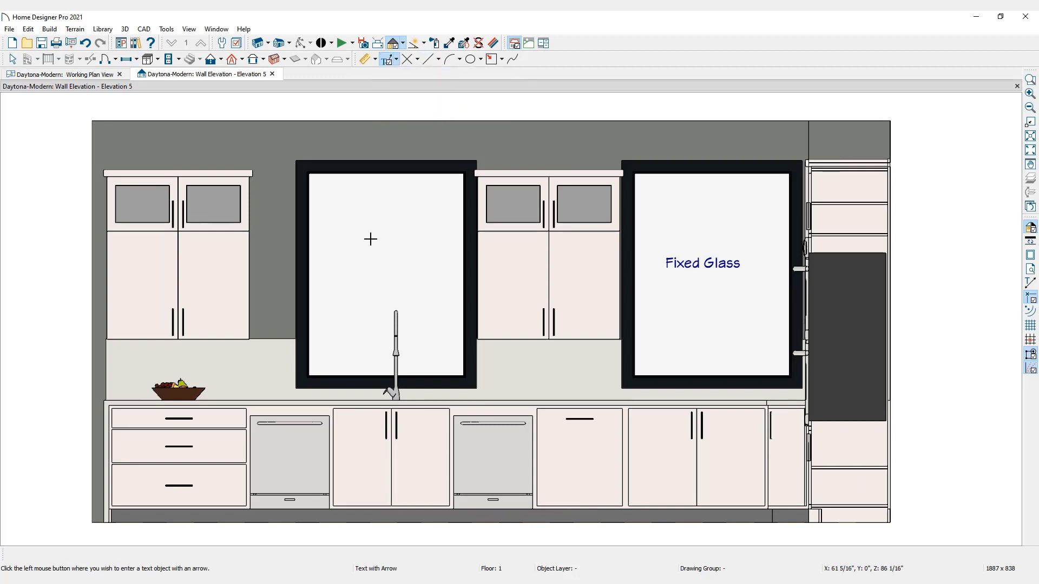
left_click(322, 352)
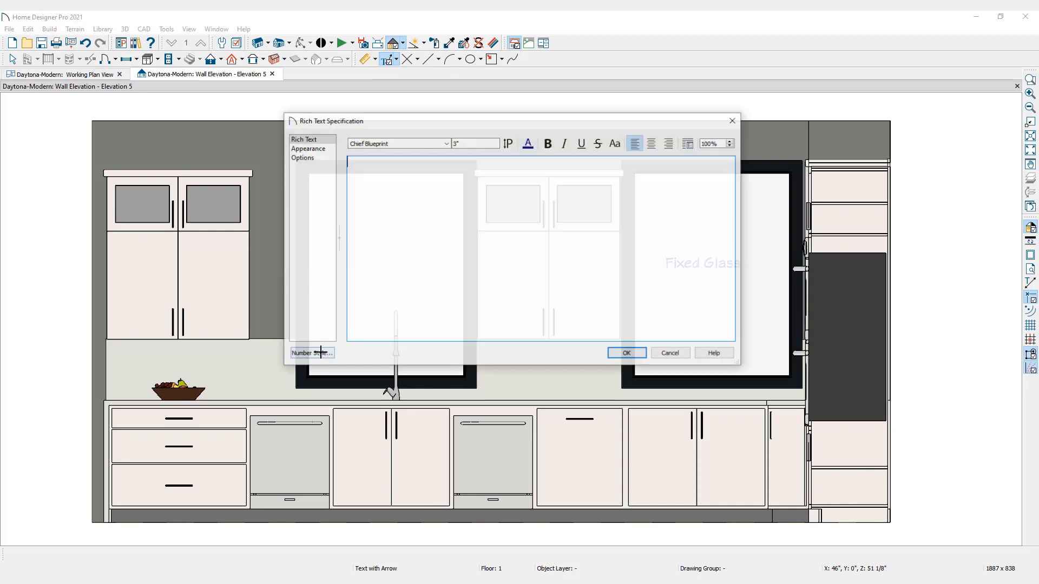
type("Kohler")
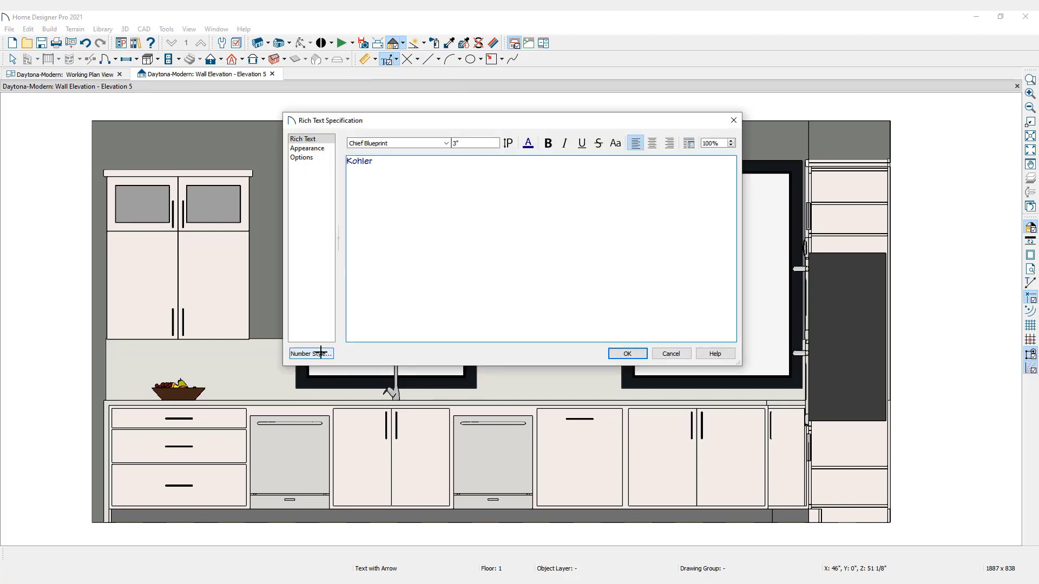
type(" Faucet Model No. K-596-BL")
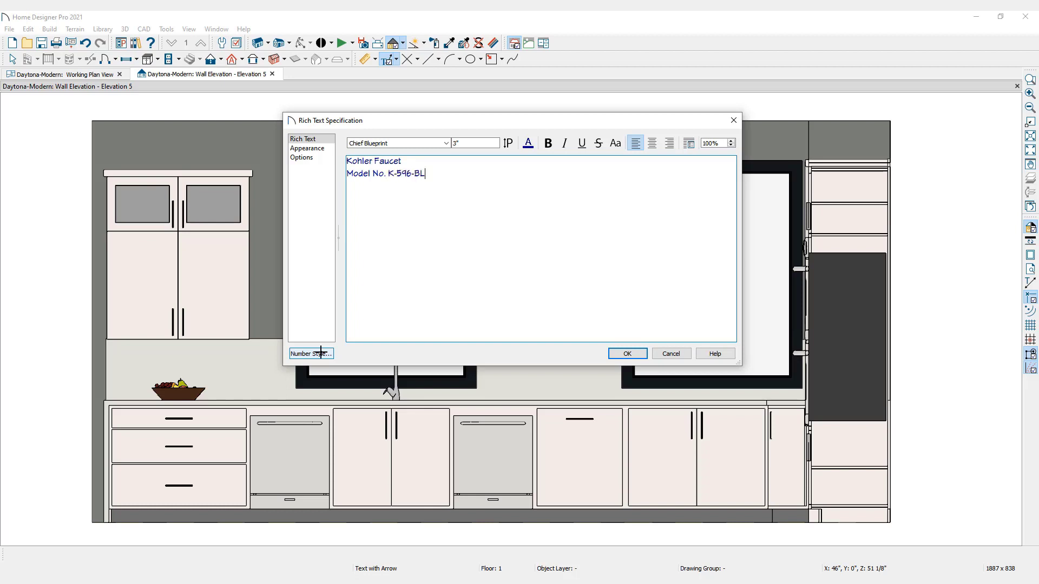
key("Return")
Finish the faucet note with 'Matte Black', then turn on its solid white background fill
type("Matte Black")
left_click(626, 354)
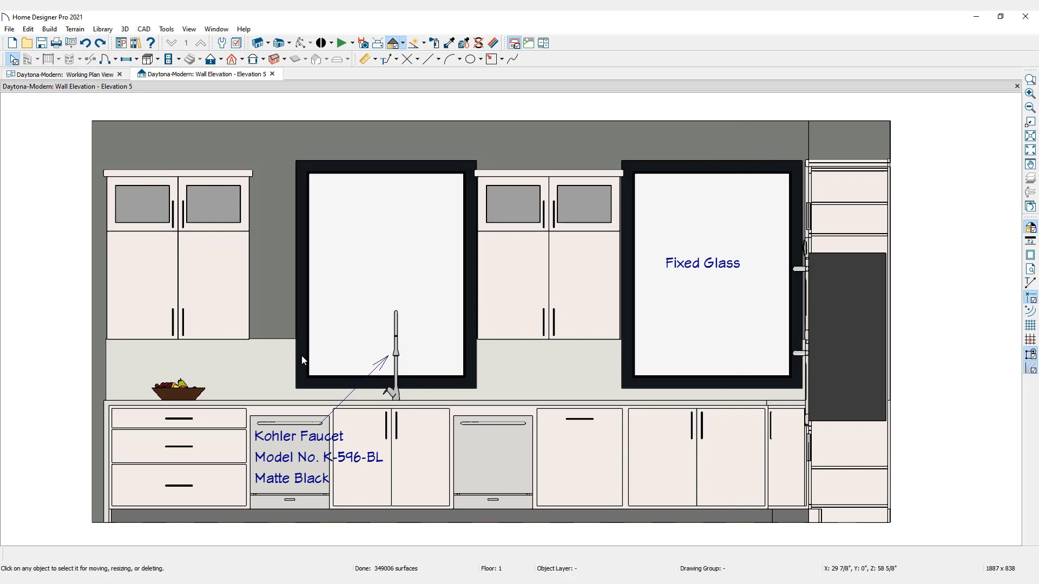
left_click(323, 436)
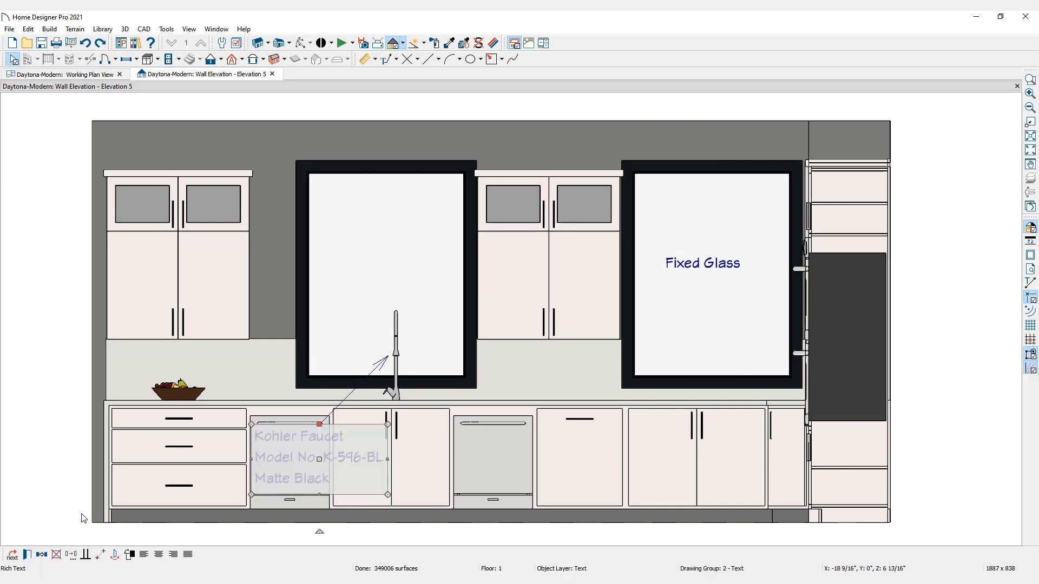
left_click(30, 557)
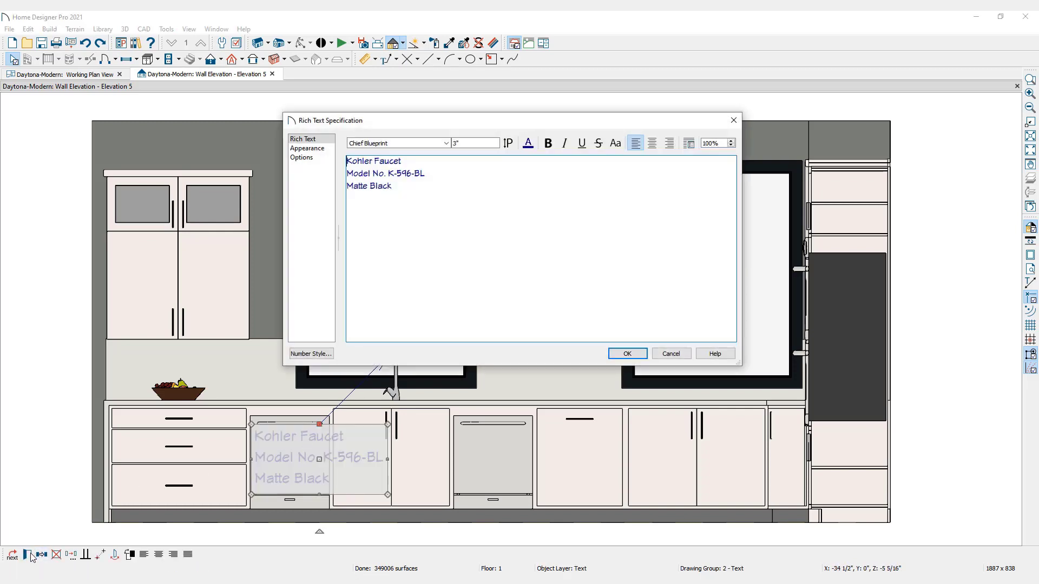
left_click(306, 148)
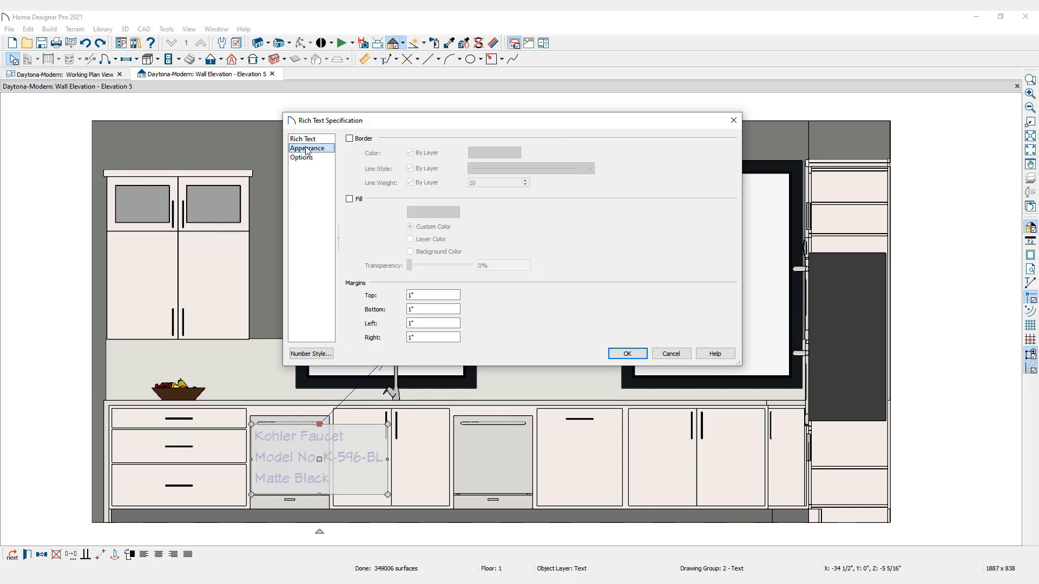
left_click(349, 199)
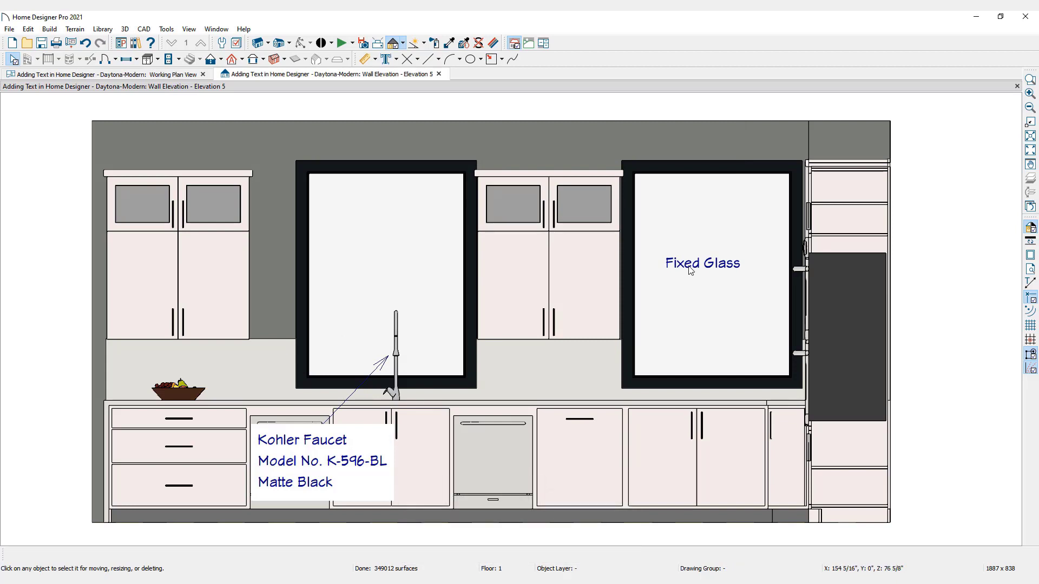
Select the words in the Fixed Glass label's text settings and color them dark red
left_click(690, 271)
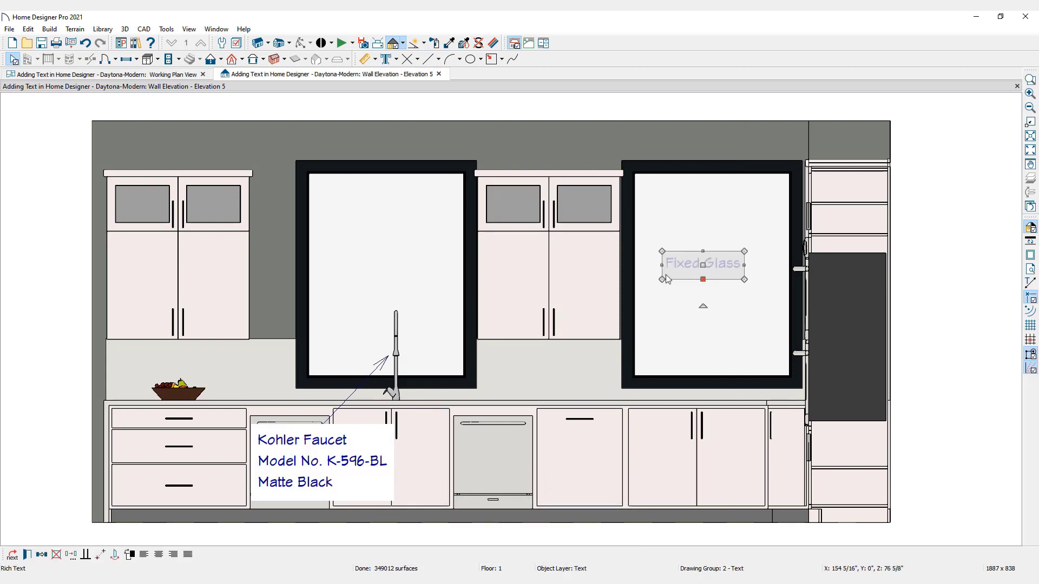
left_click(27, 555)
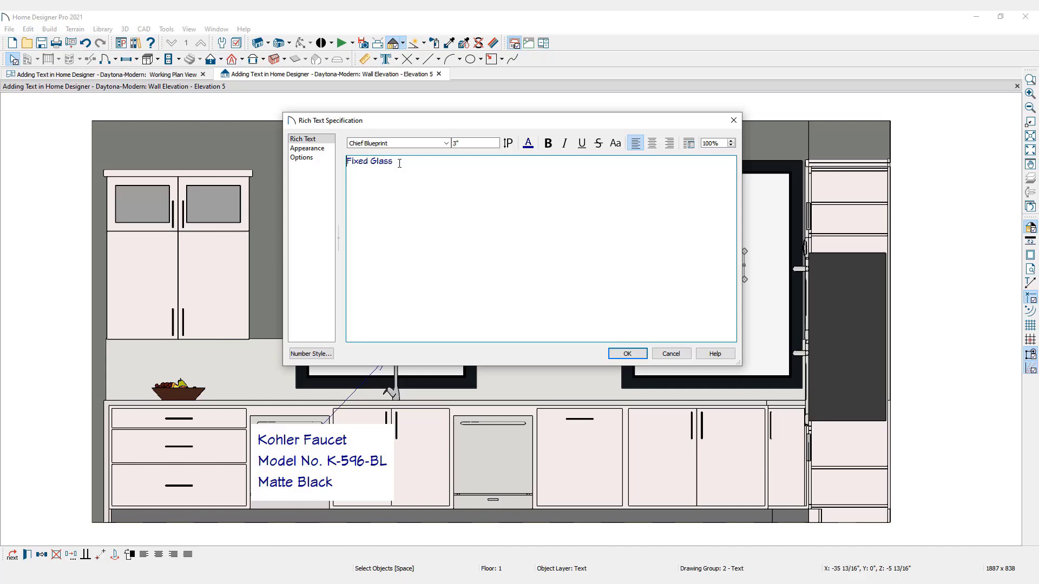
left_click_drag(398, 161, 345, 161)
left_click(528, 142)
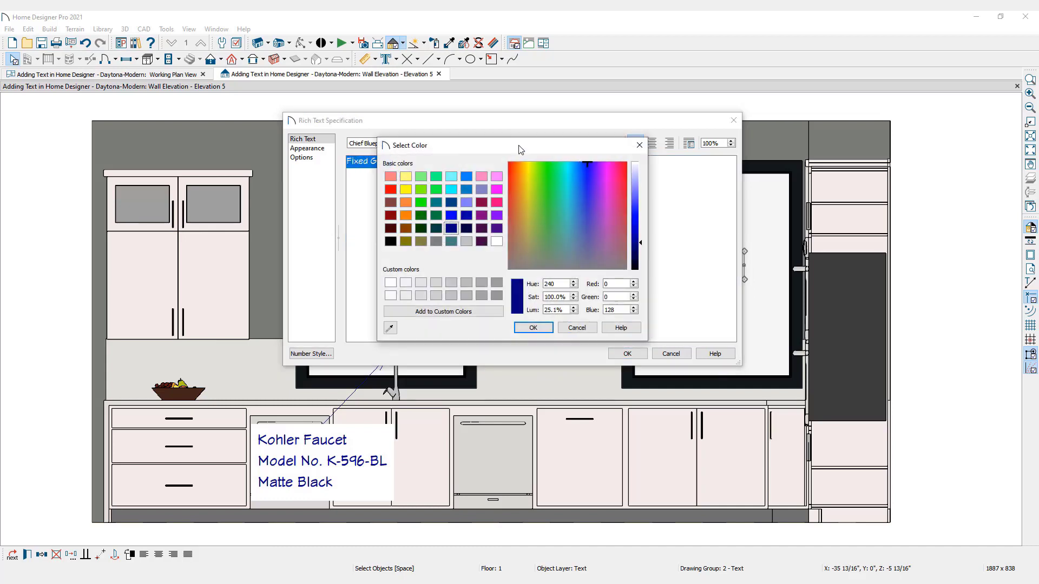
left_click(390, 217)
left_click(532, 328)
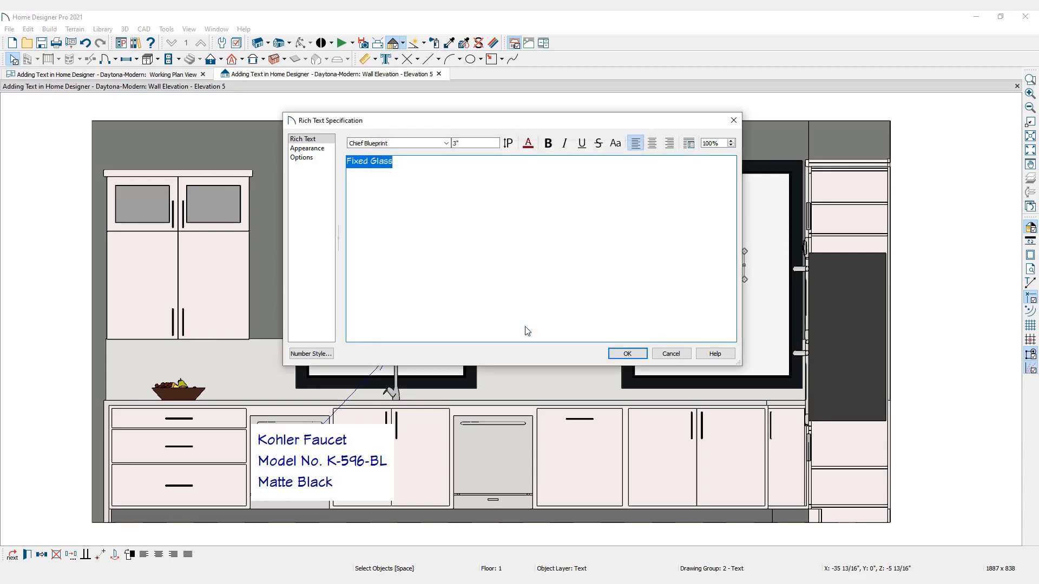
left_click(622, 354)
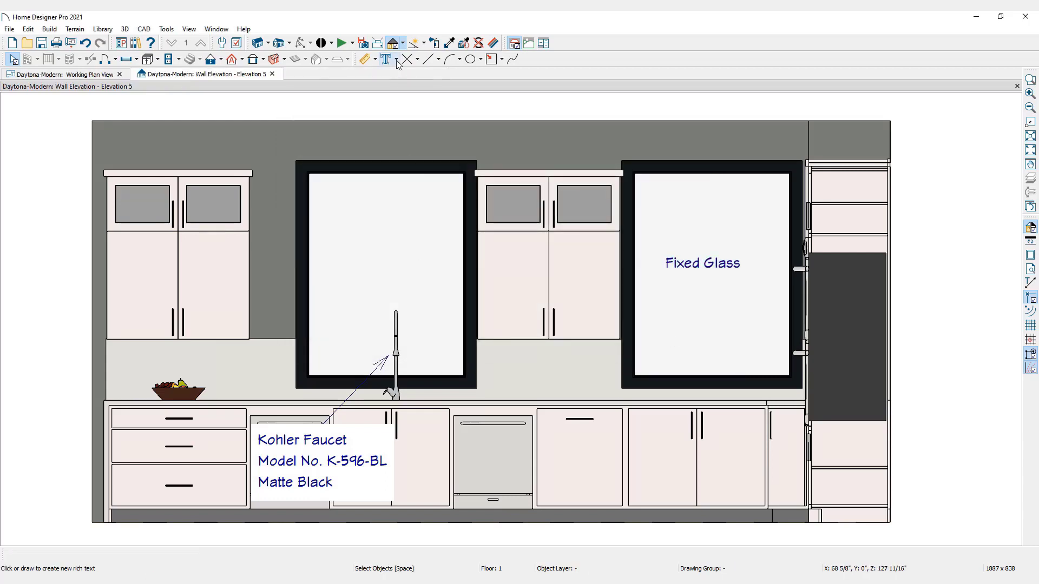
Draw text-line arrows toward the left cabinet glass and from Fixed Glass to the cabinet glass
left_click(396, 59)
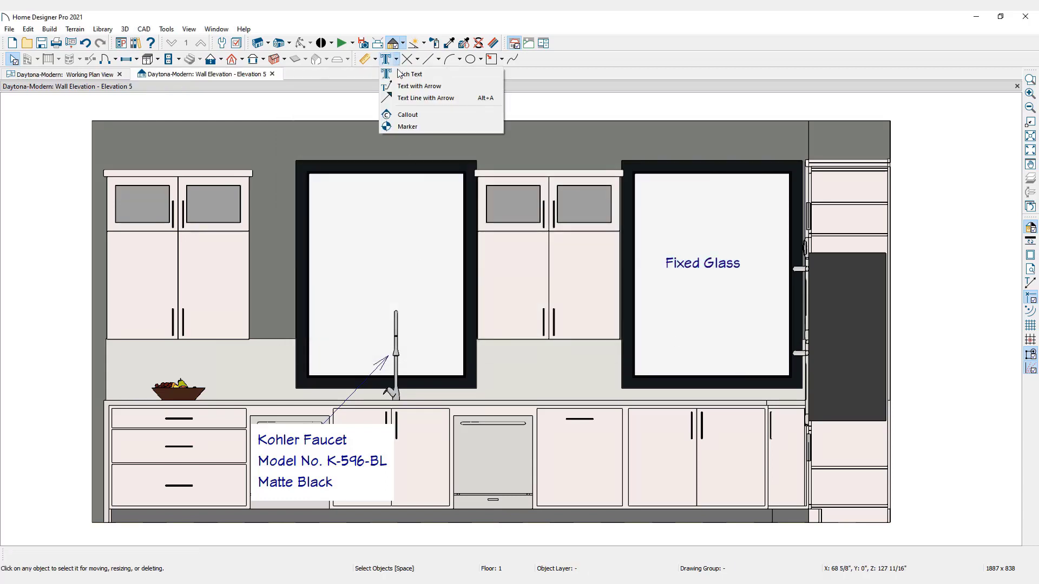
left_click(404, 98)
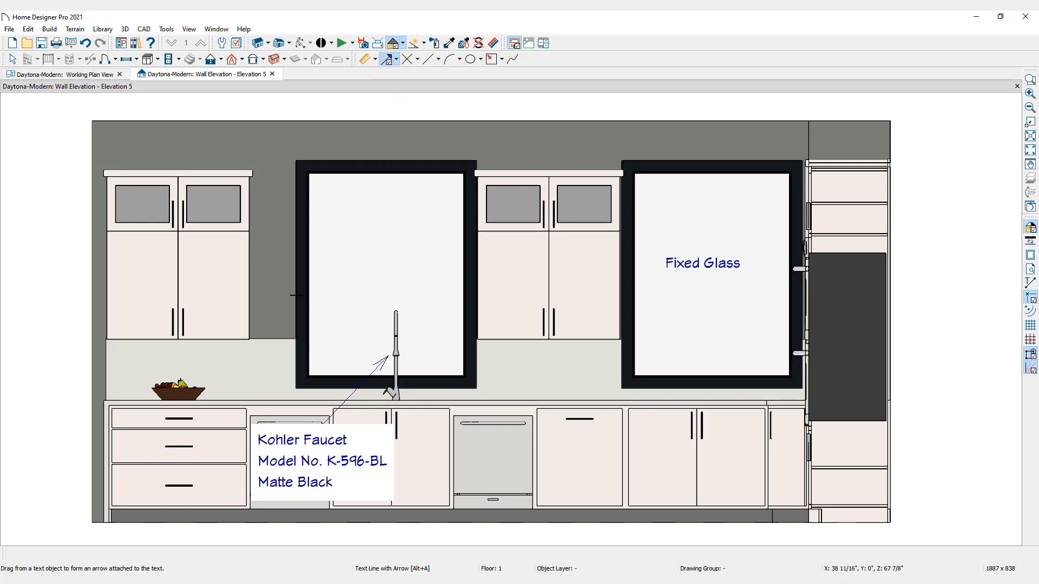
left_click_drag(331, 204, 252, 204)
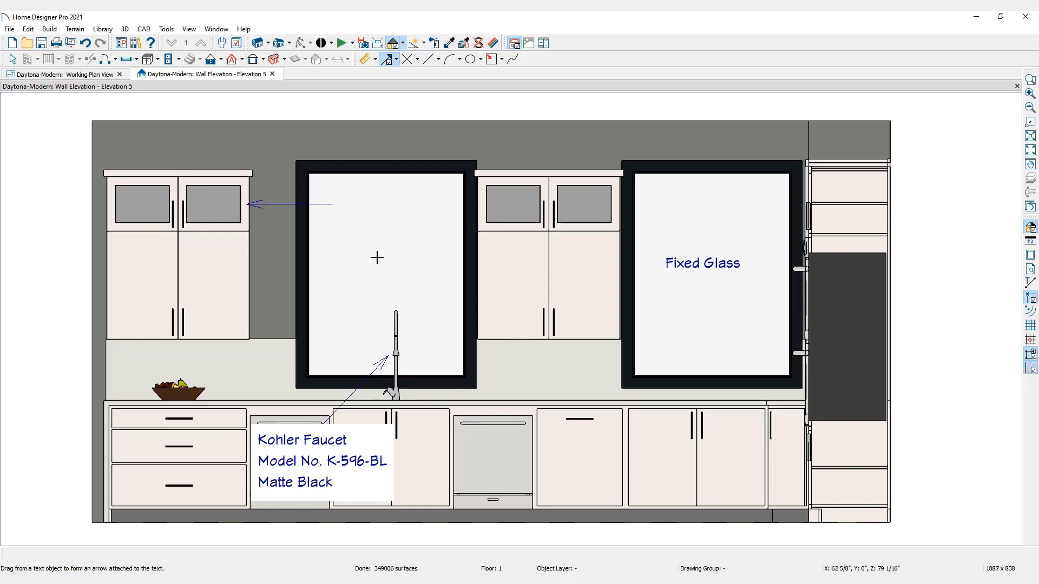
left_click_drag(660, 263, 594, 210)
Delete the Fixed Glass label along with its arrow
key("space")
left_click(687, 269)
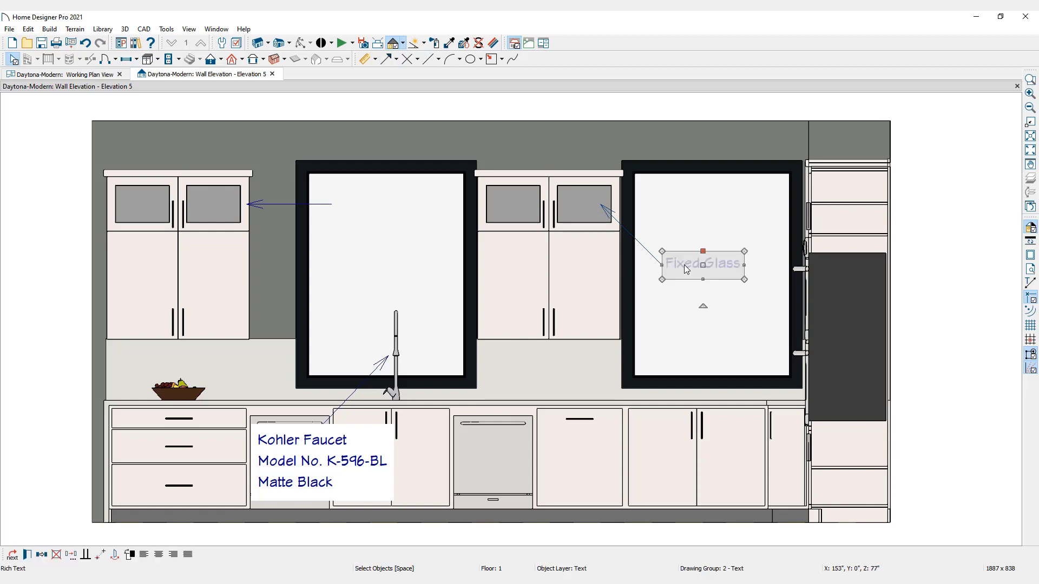
key("Delete")
Draw two leader arrows from the faucet note up toward the faucet
left_click(388, 59)
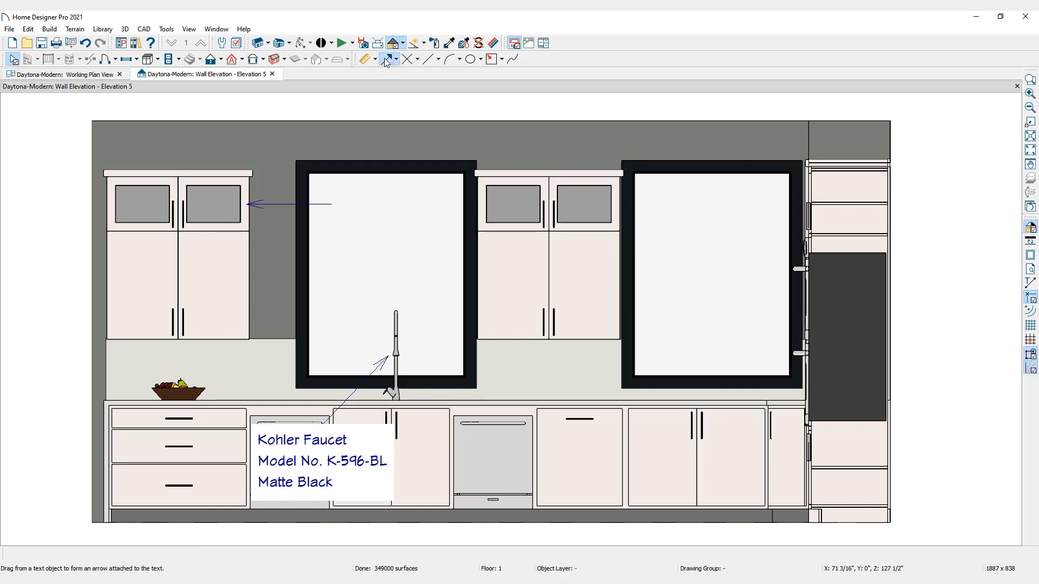
left_click_drag(372, 424, 390, 359)
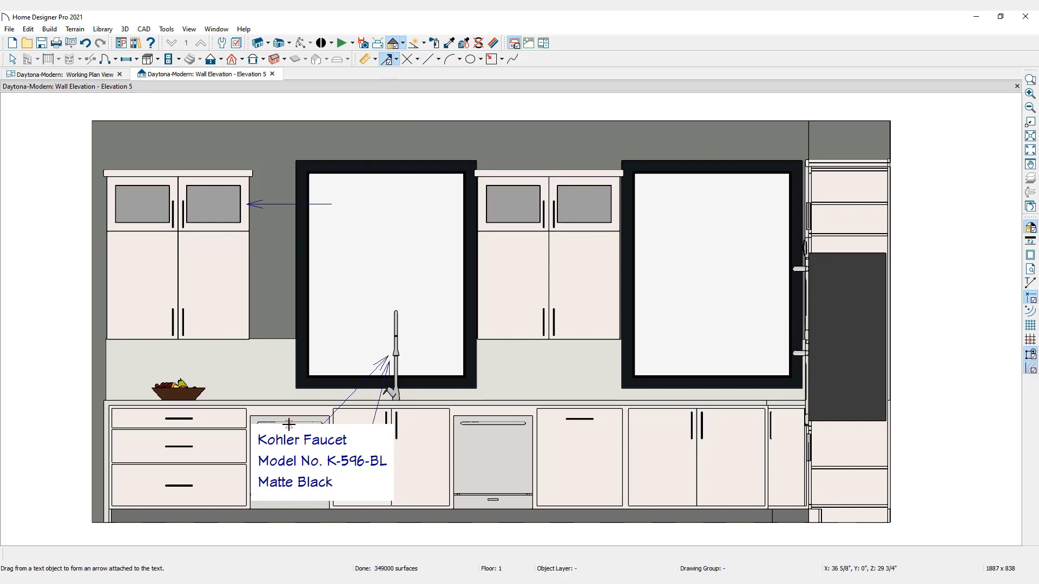
left_click_drag(289, 424, 392, 322)
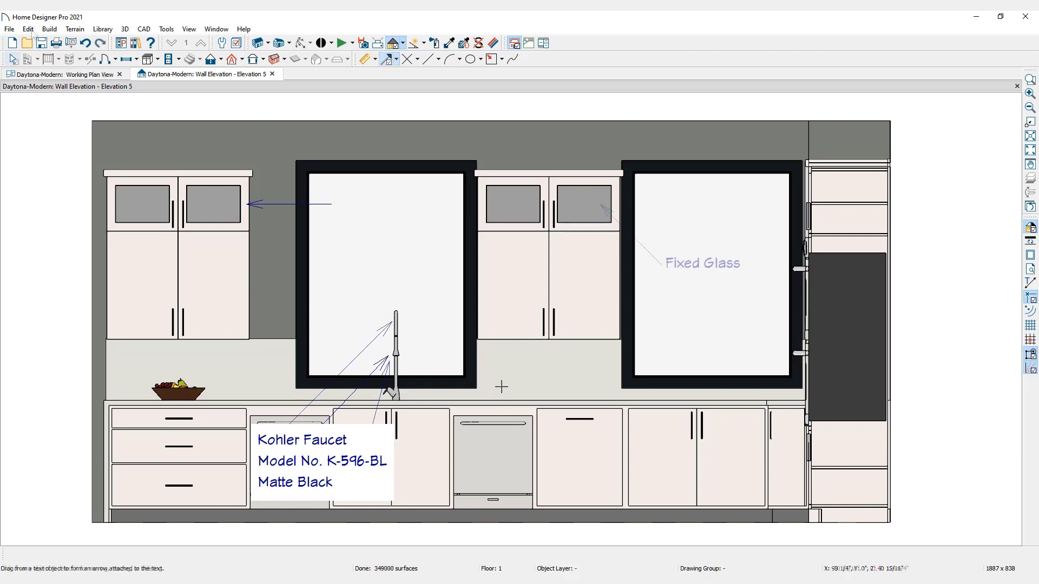
Set the Arrow defaults to a filled arrowhead style with a dark green fill color
left_click(28, 30)
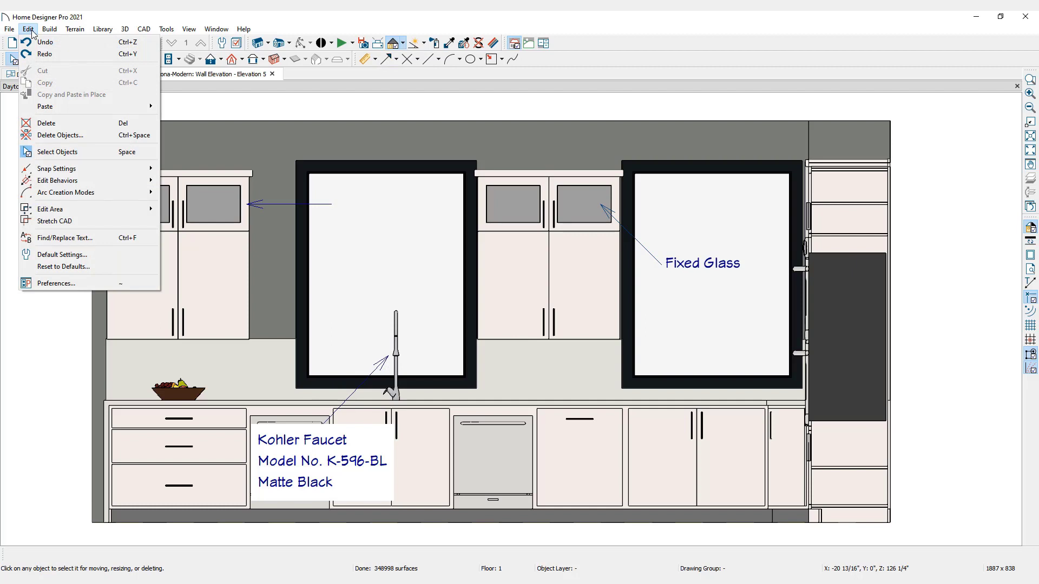
left_click(54, 255)
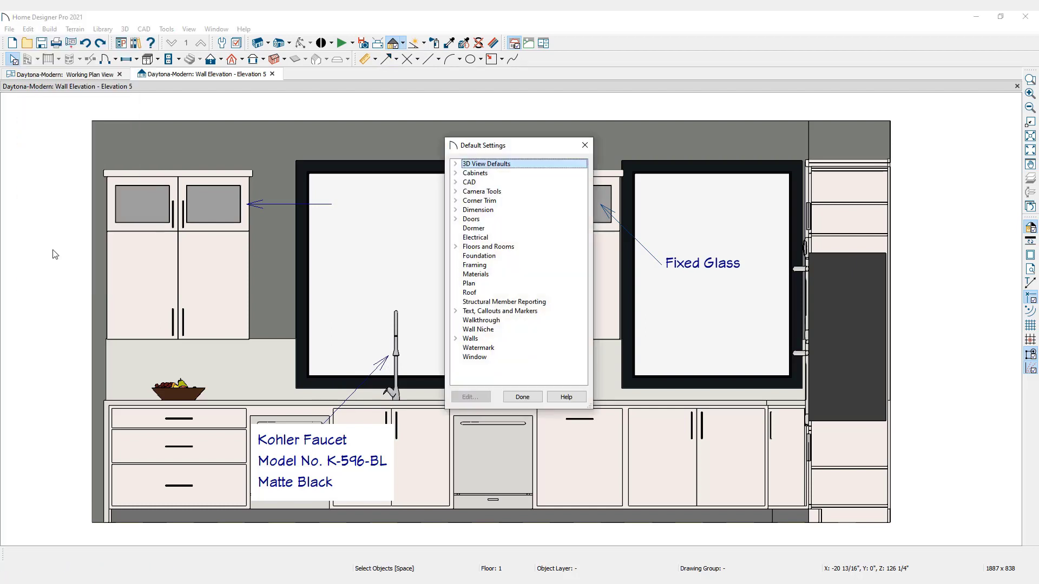
left_click(456, 311)
left_click(498, 358)
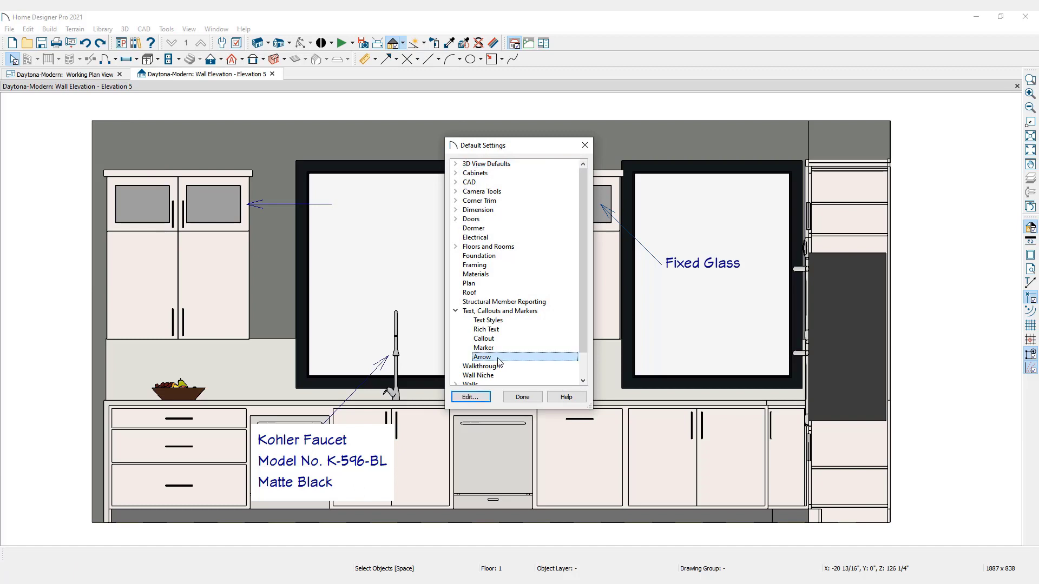
left_click(479, 400)
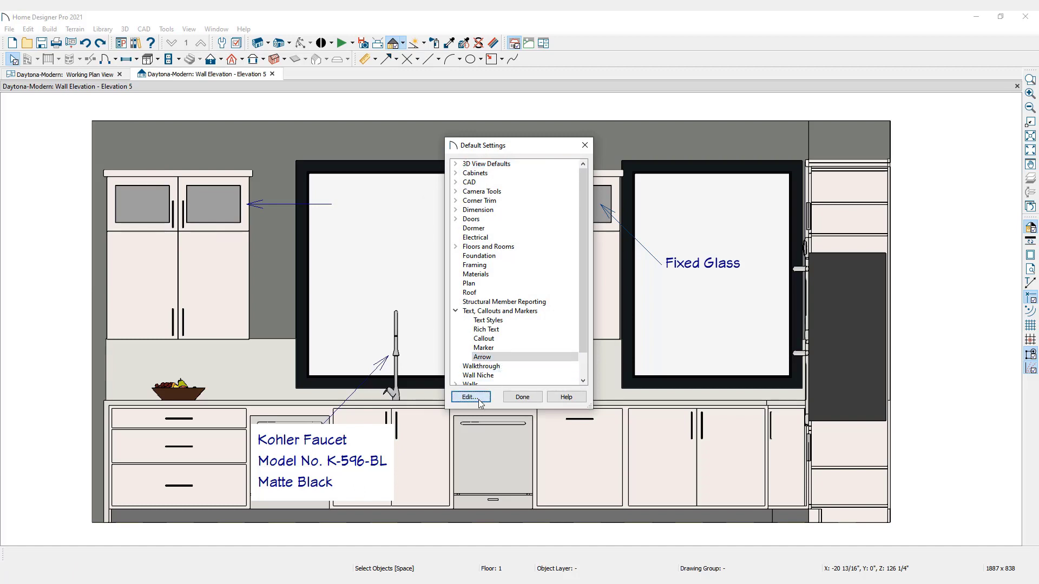
left_click(525, 233)
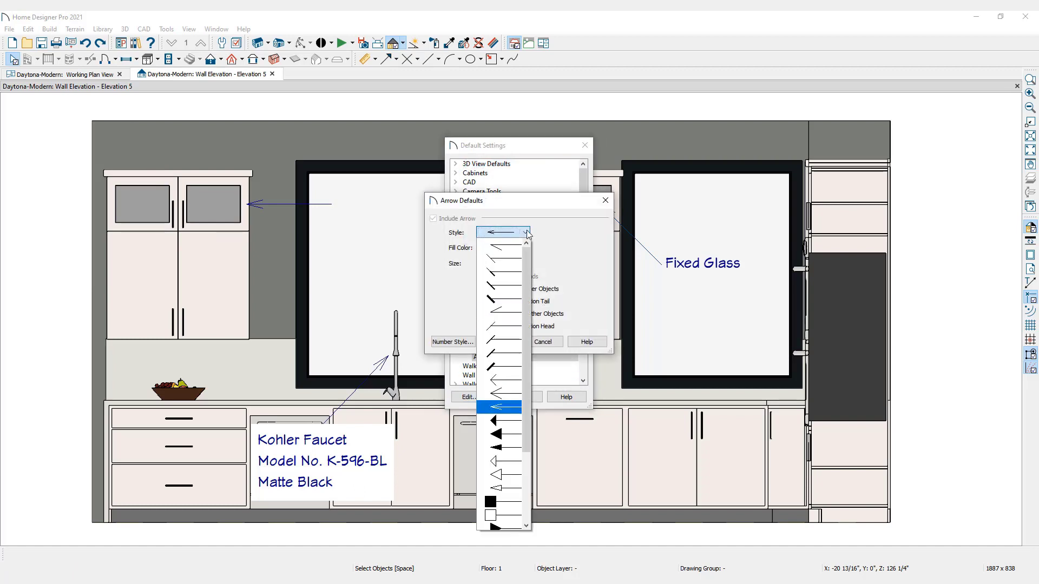
left_click(498, 434)
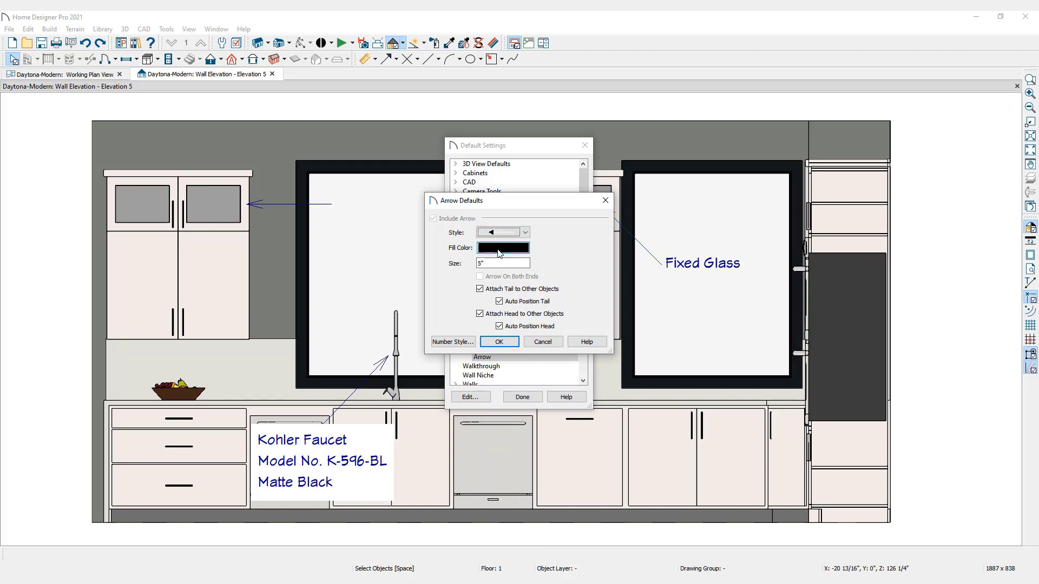
left_click(497, 248)
left_click(427, 249)
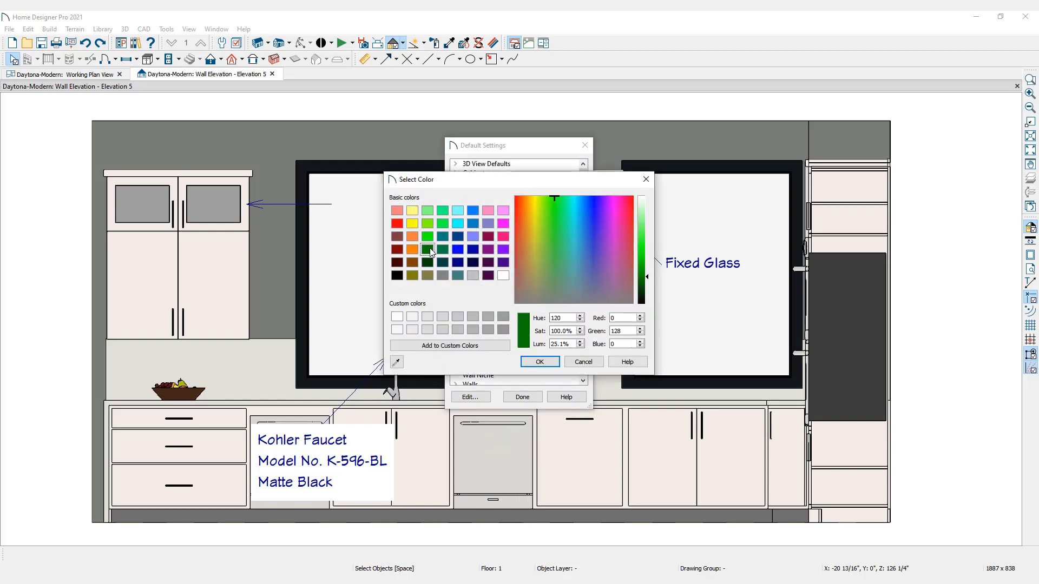
left_click(540, 362)
left_click(535, 341)
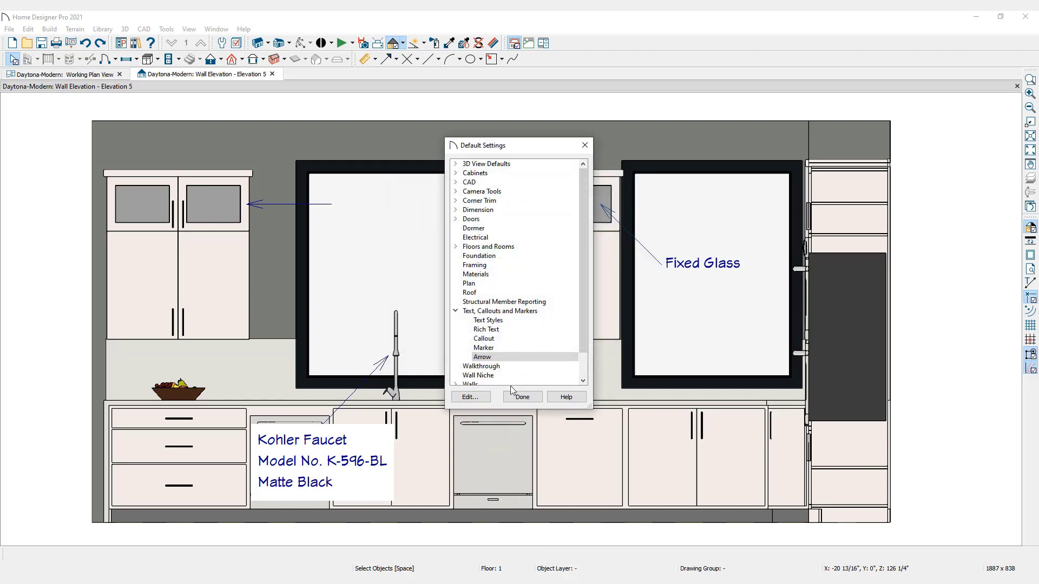
left_click(520, 397)
Draw a green-headed arrow leftward across the left window and rotate it to -30°
left_click_drag(397, 259, 313, 262)
key("Escape")
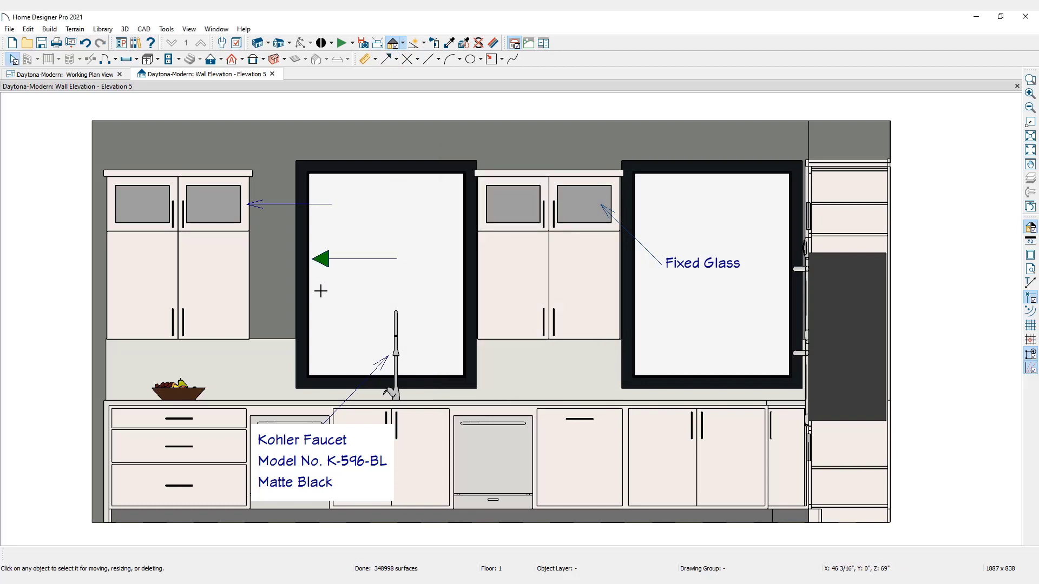
left_click(324, 261)
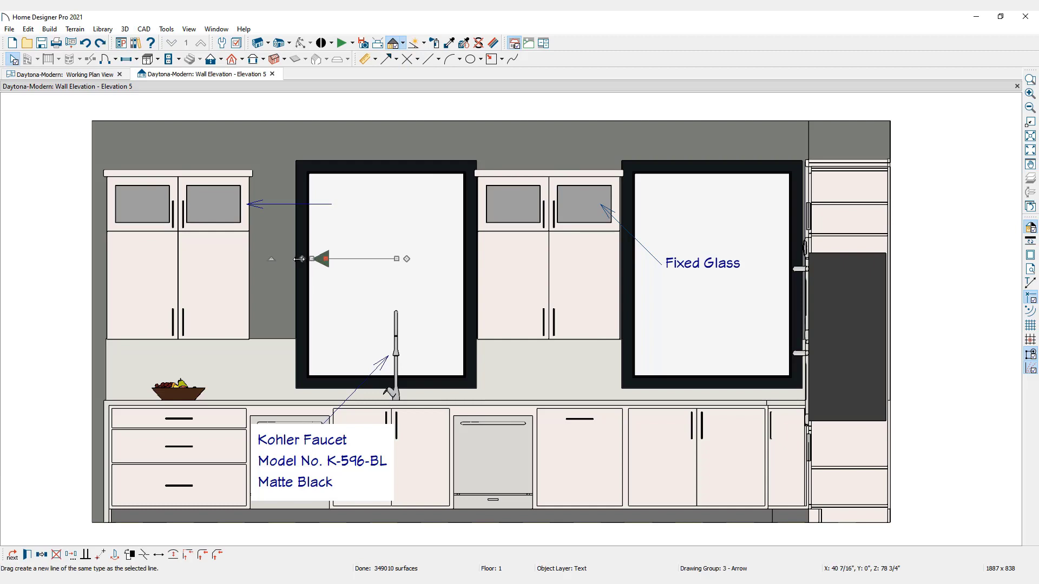
left_click_drag(274, 259, 355, 177)
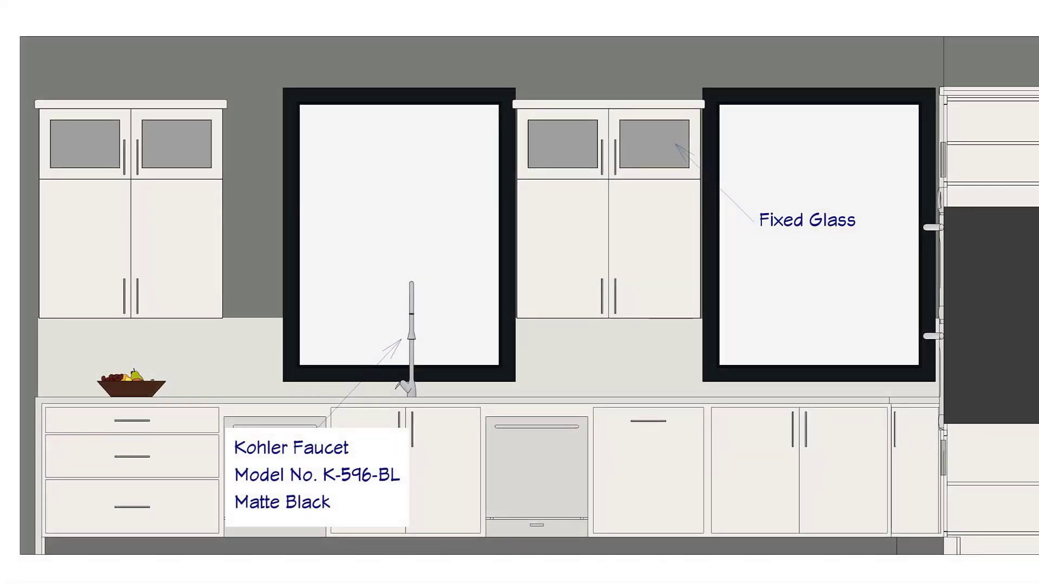